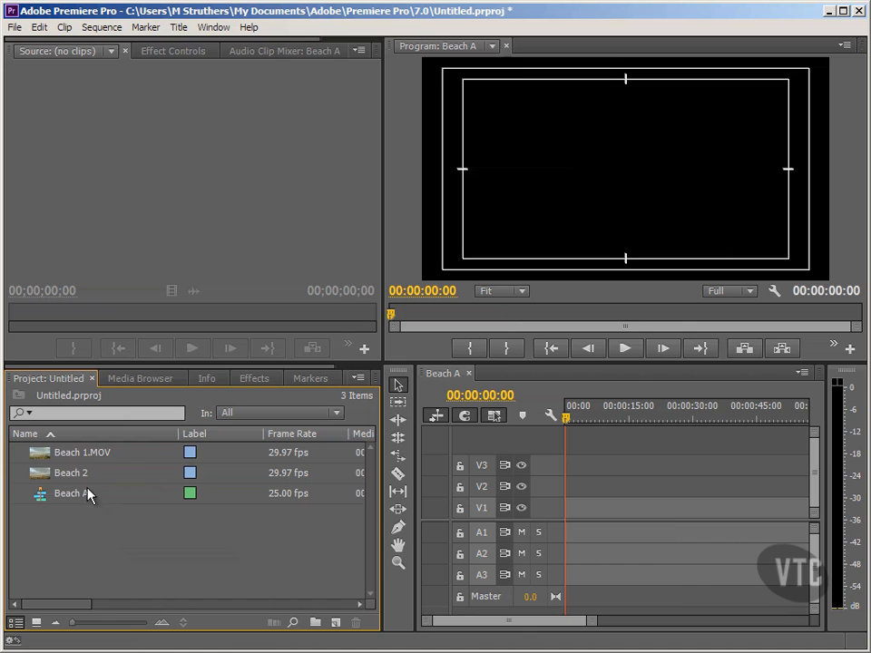
Load Beach 1.MOV in the Source Monitor and extend its Out point to give a marked duration of 00:00:03:22.
left_click(76, 458)
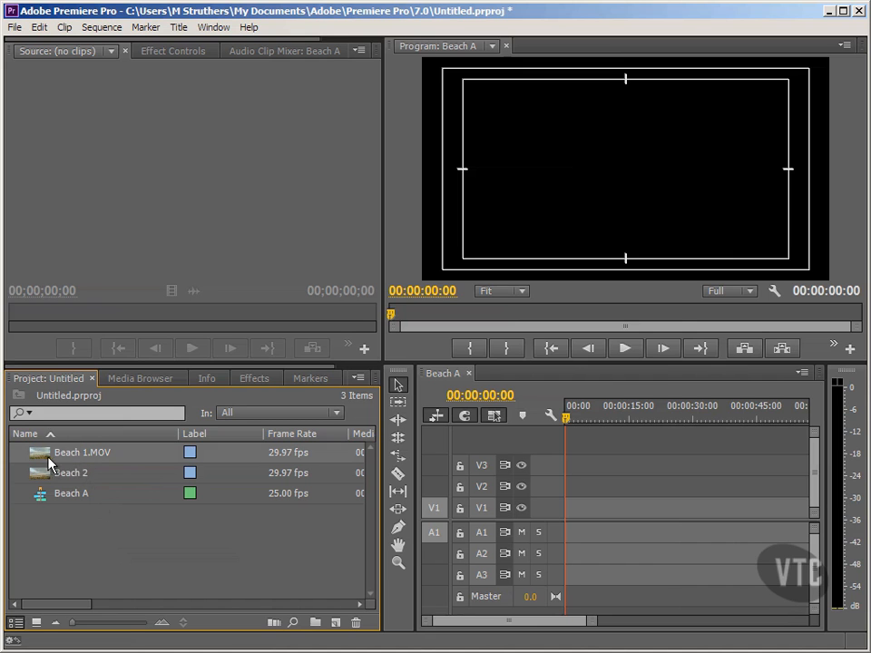
double_click(43, 456)
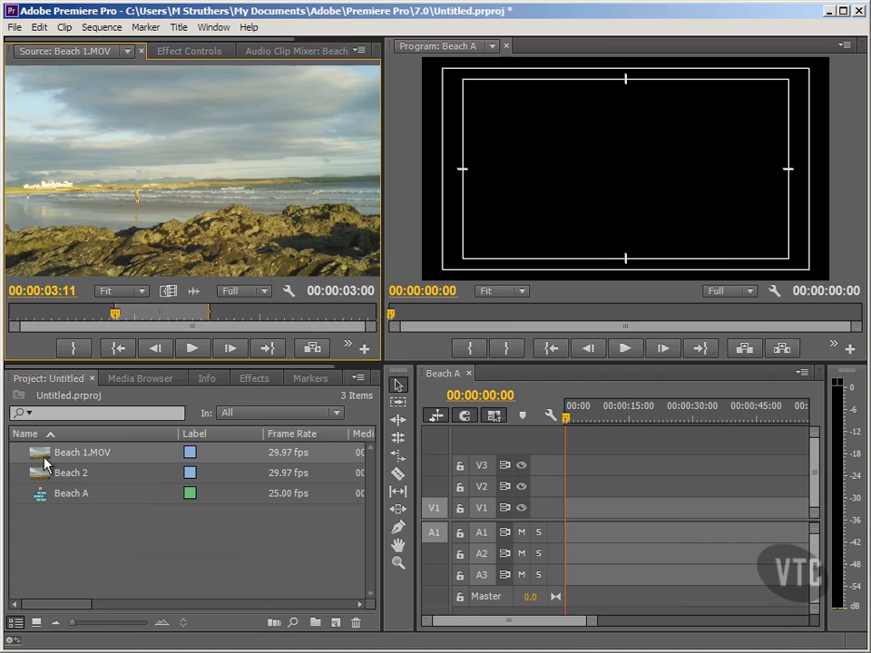
left_click(78, 535)
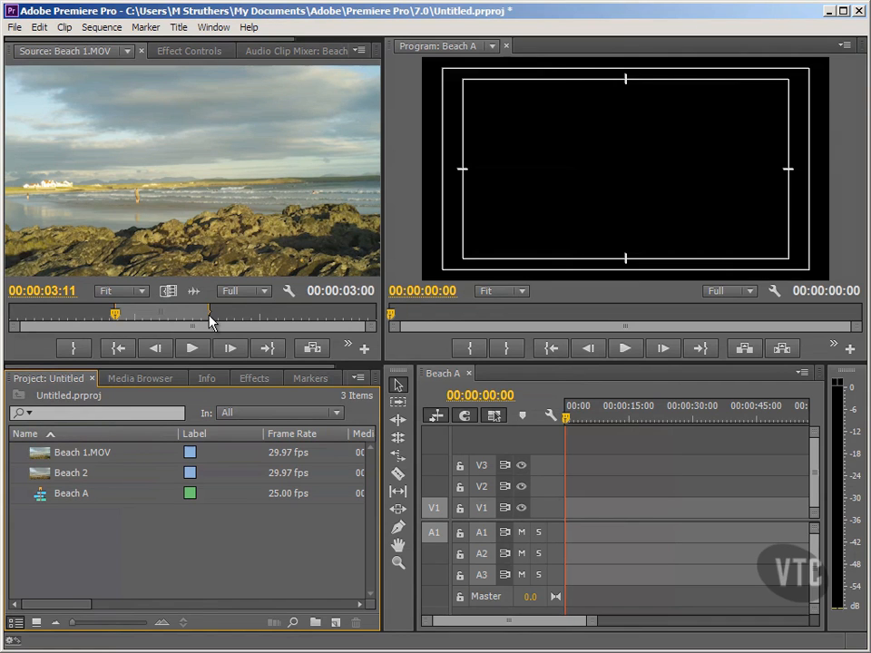
left_click_drag(210, 316, 233, 314)
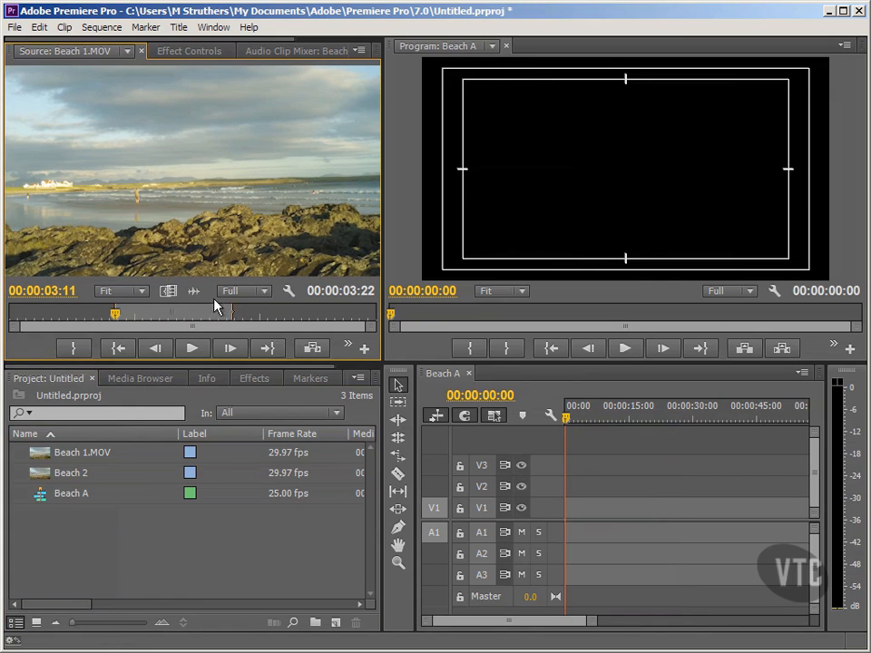
Insert the marked Beach 1.MOV range at the start of the Beach A sequence and return the playhead to 00:00:00:00.
left_click(307, 345)
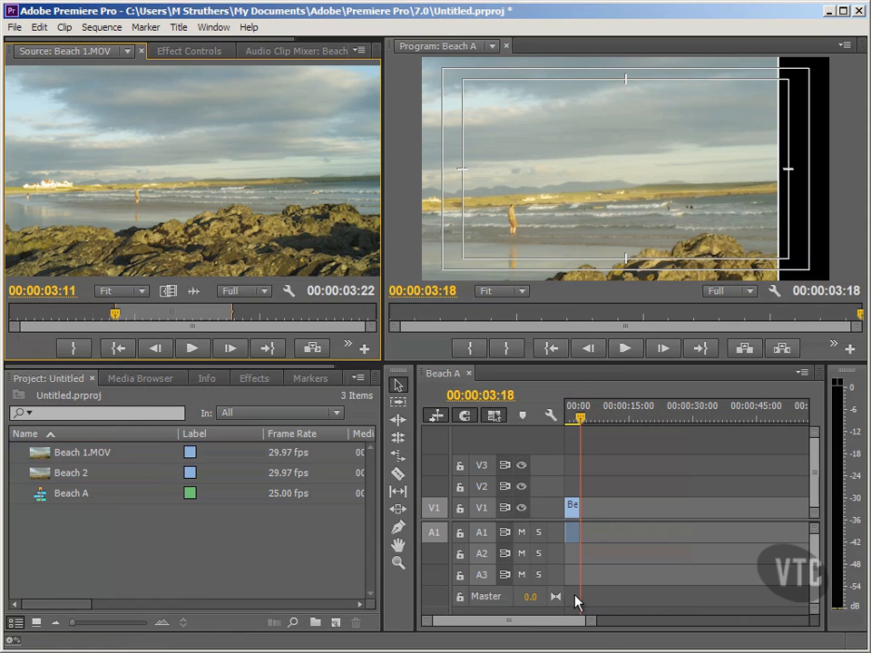
left_click_drag(589, 623, 533, 628)
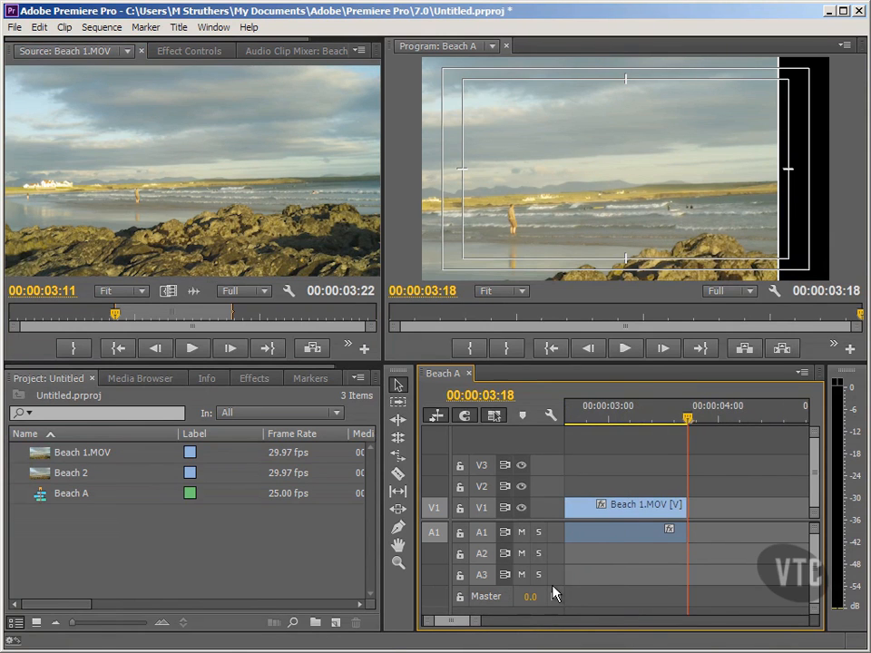
left_click(556, 352)
left_click(220, 506)
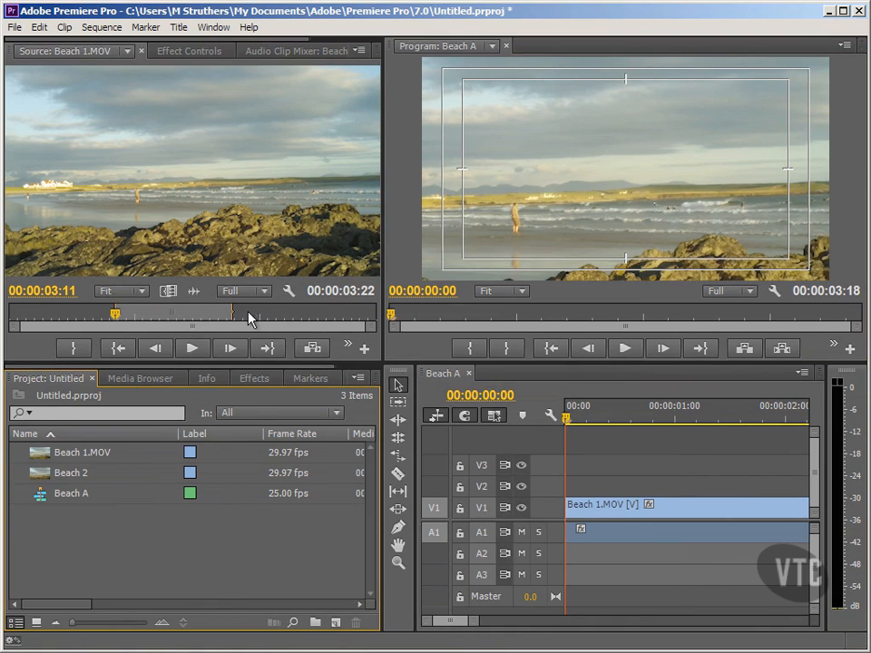
Re-mark Beach 1.MOV to a later range lasting 00:00:02:04 and insert it into Beach A with the playhead at 00:00:03:17.
left_click_drag(233, 312, 329, 314)
left_click_drag(118, 315, 263, 314)
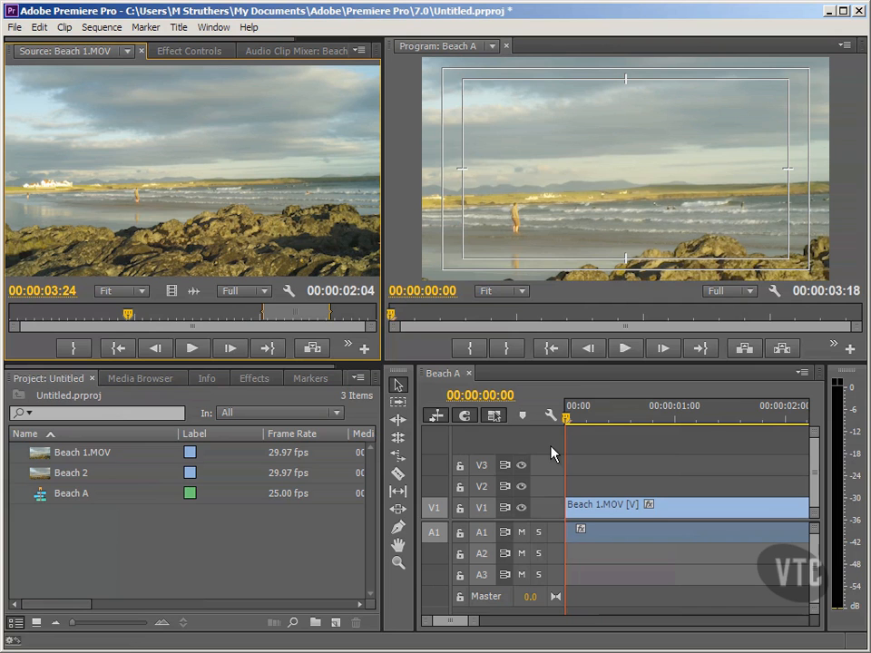
left_click(701, 349)
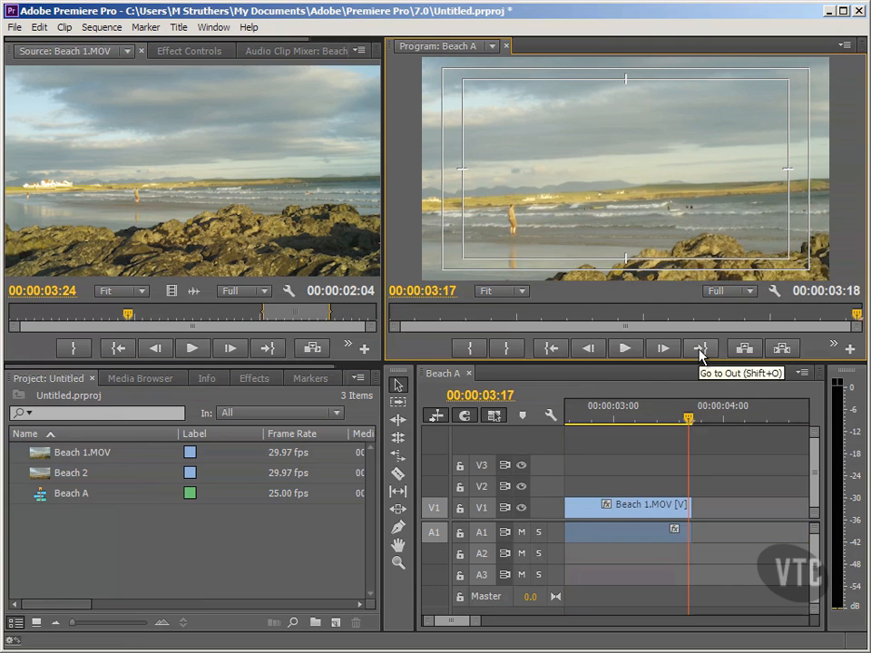
left_click(318, 349)
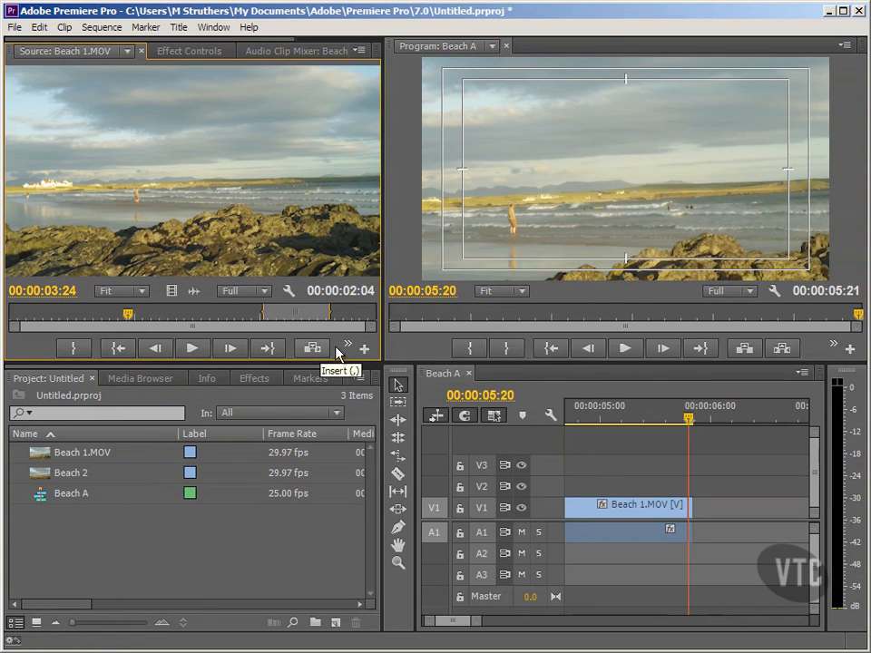
left_click_drag(477, 623, 513, 622)
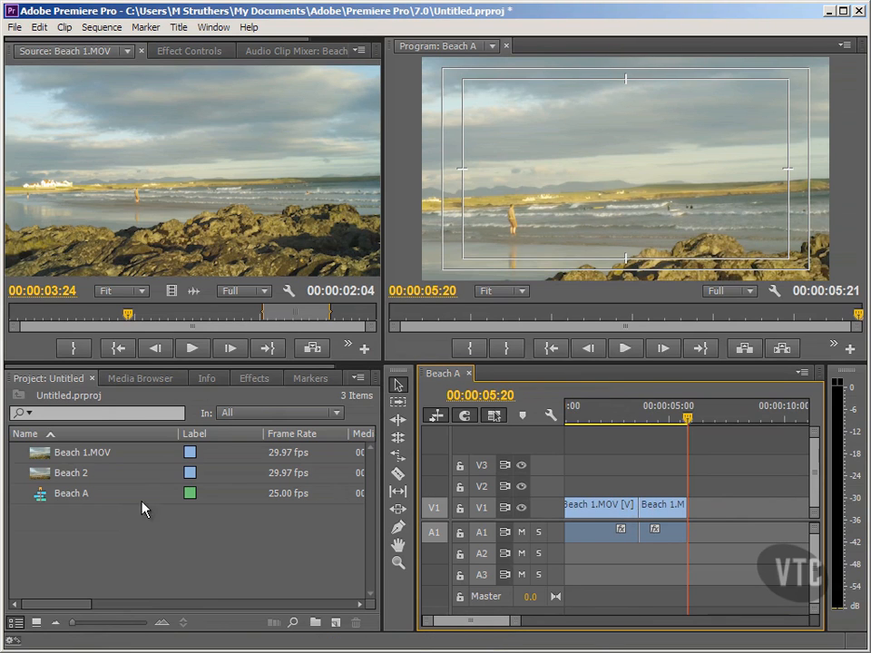
Load Beach 2 in the Source Monitor, mark its Out point at 00:00:06:07 and insert that range at the Beach A playhead.
left_click(75, 479)
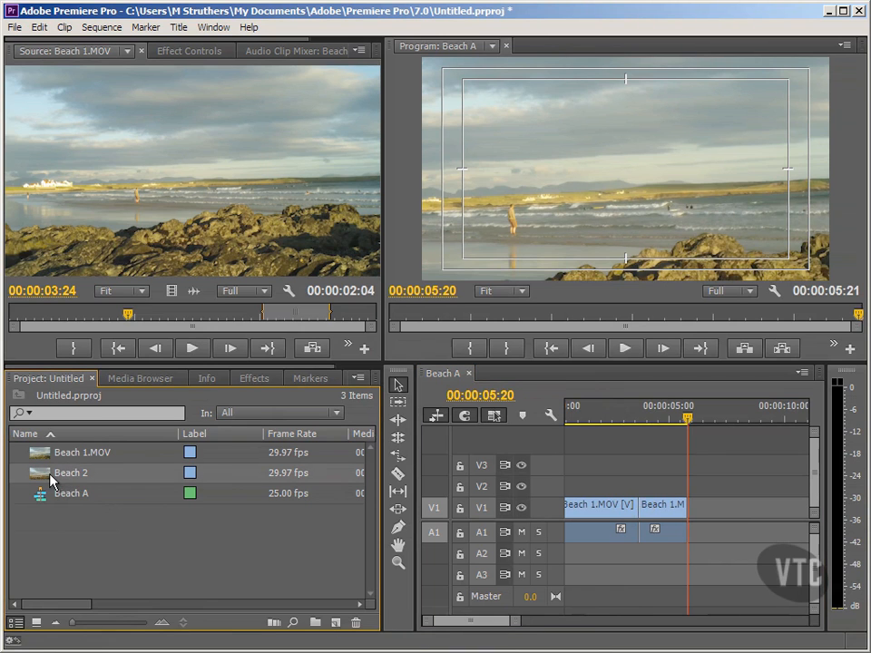
double_click(45, 479)
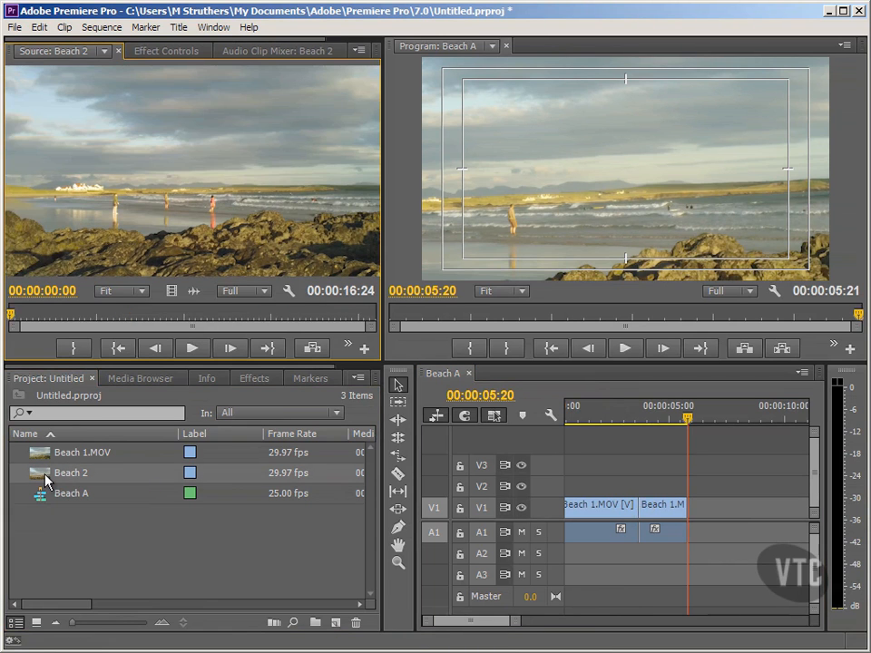
left_click(145, 315)
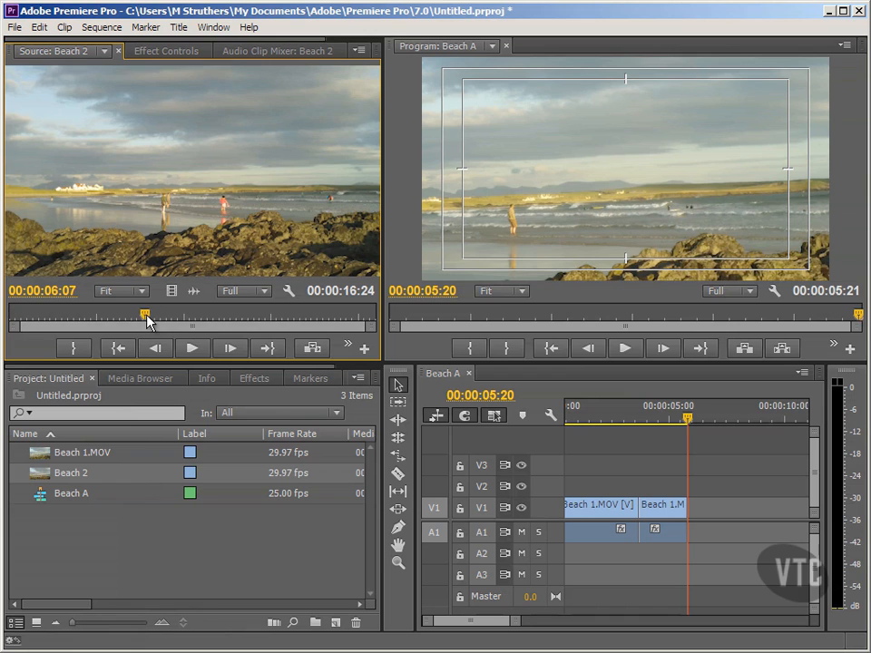
left_click(84, 347)
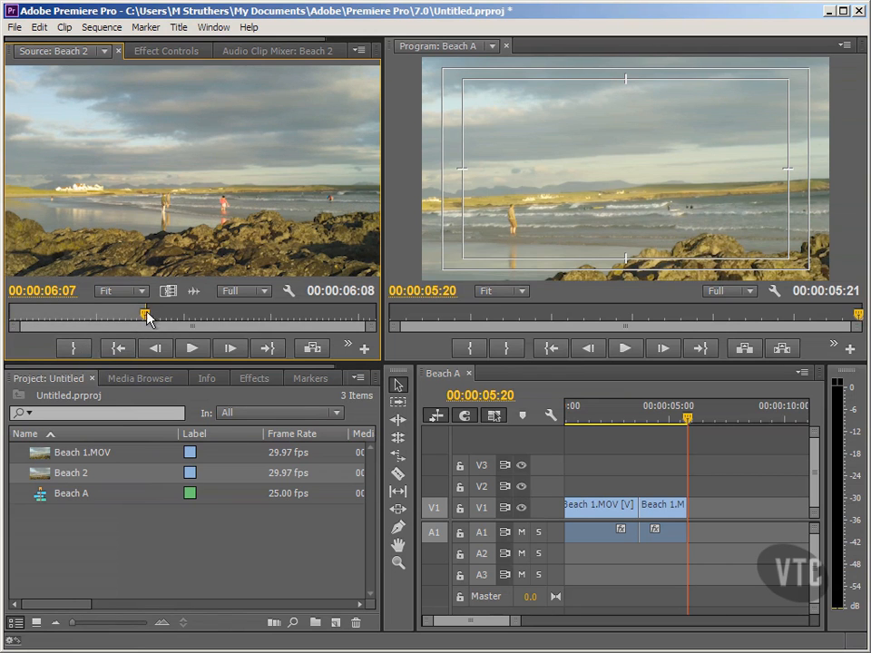
left_click(312, 349)
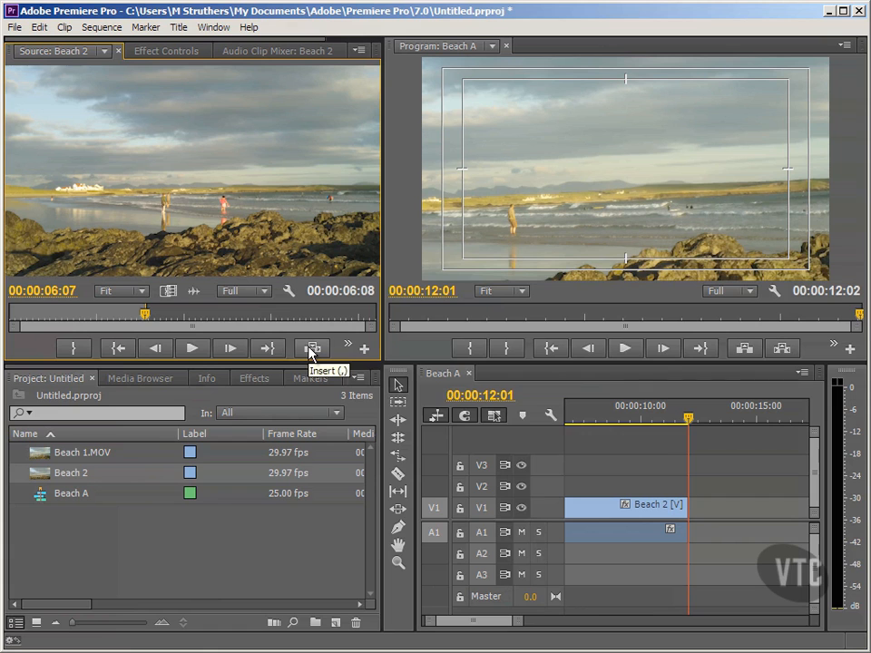
left_click_drag(518, 622, 545, 625)
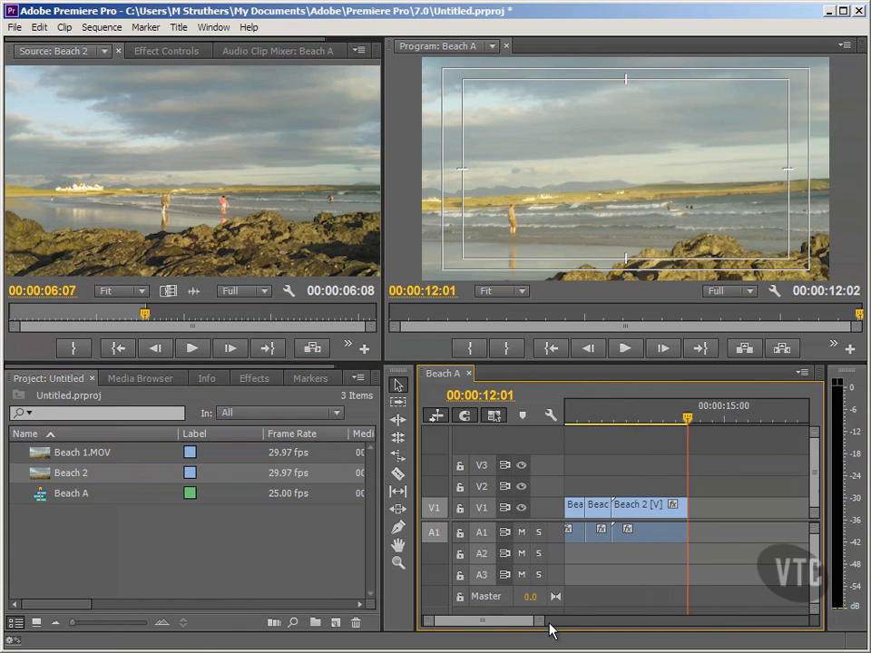
Save the project and close all clips loaded in the Source Monitor.
left_click(17, 27)
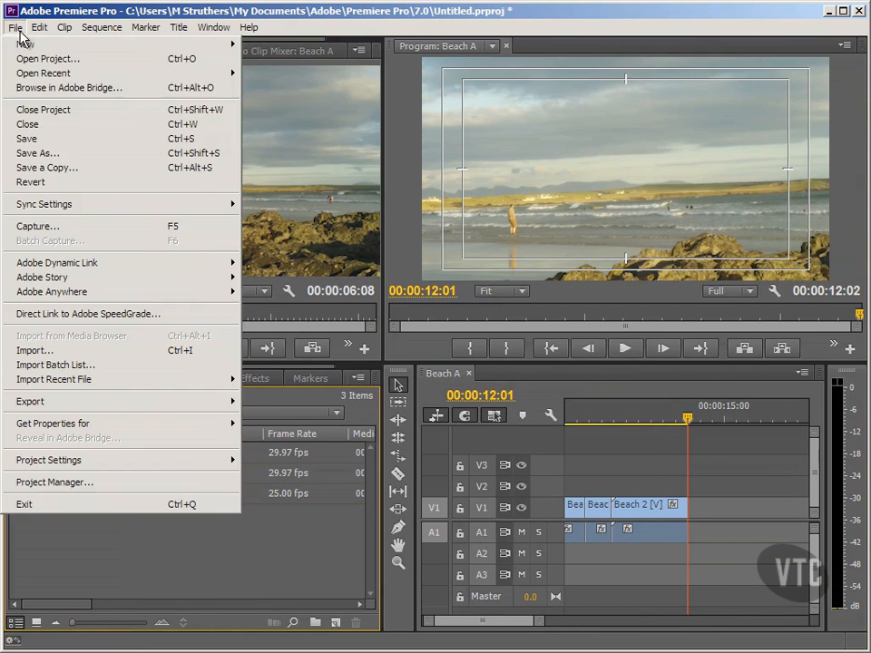
left_click(24, 139)
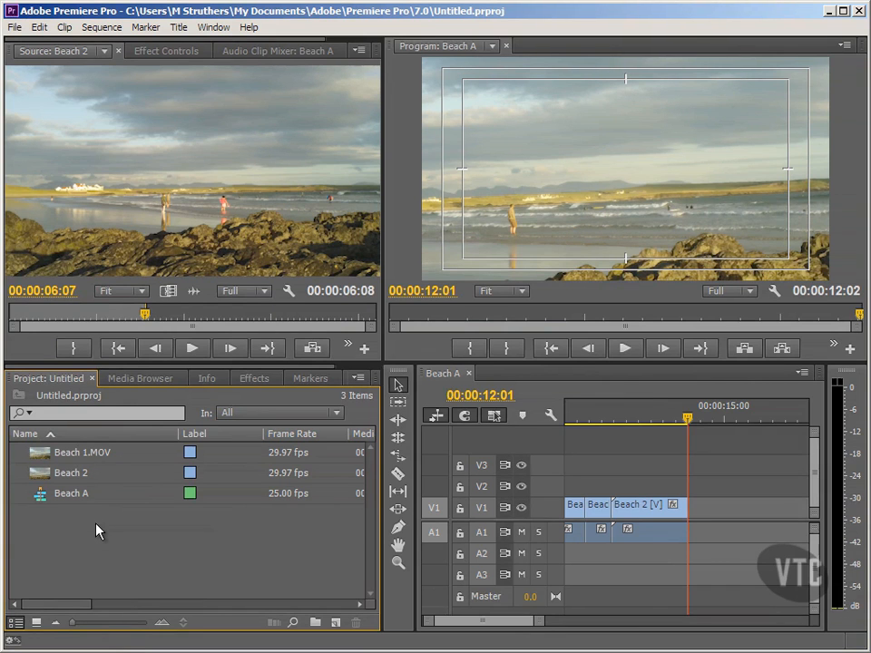
left_click(104, 51)
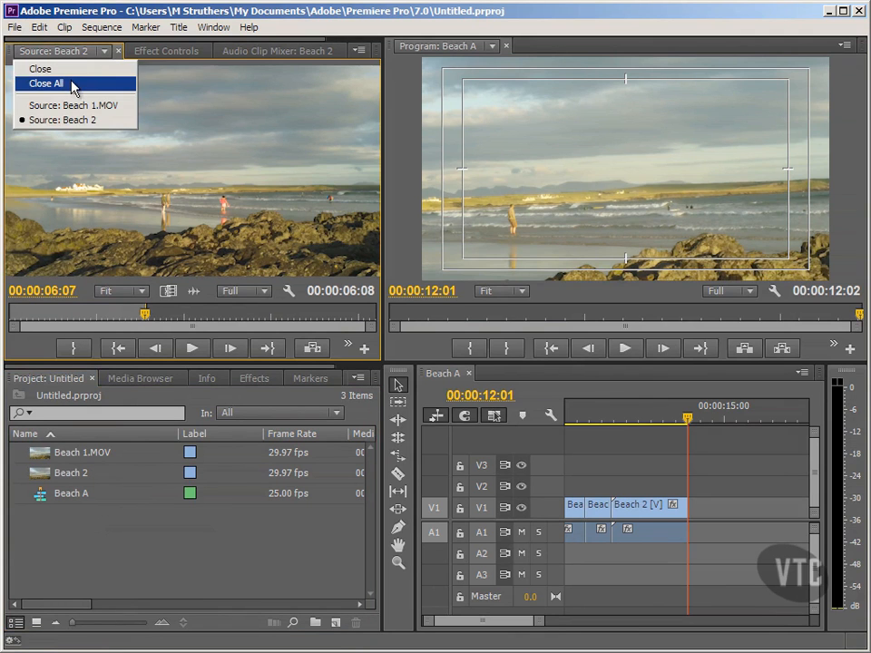
left_click(75, 83)
left_click(127, 528)
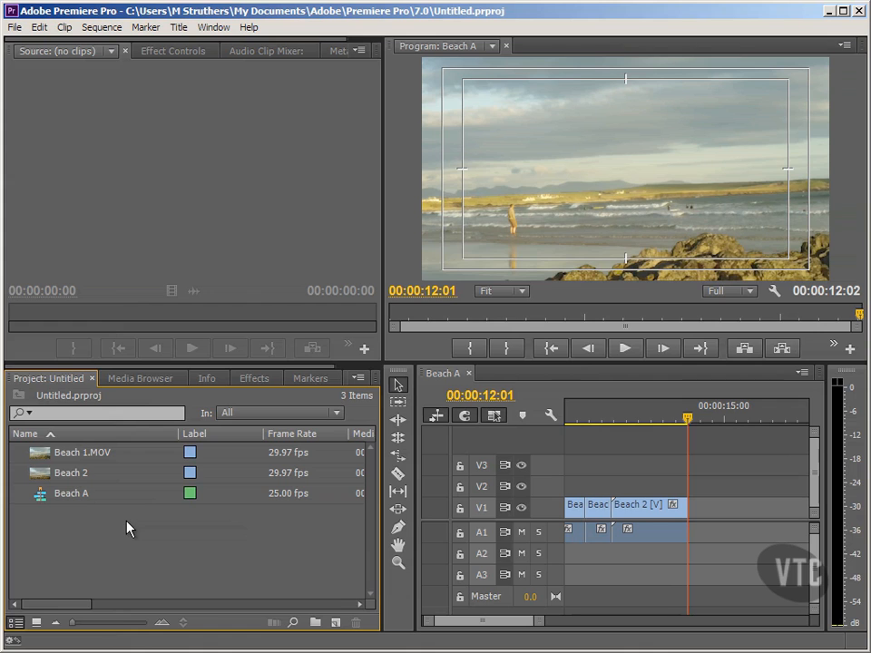
Create a new sequence named Beach B with the DV - PAL Widescreen 48kHz preset.
left_click(335, 623)
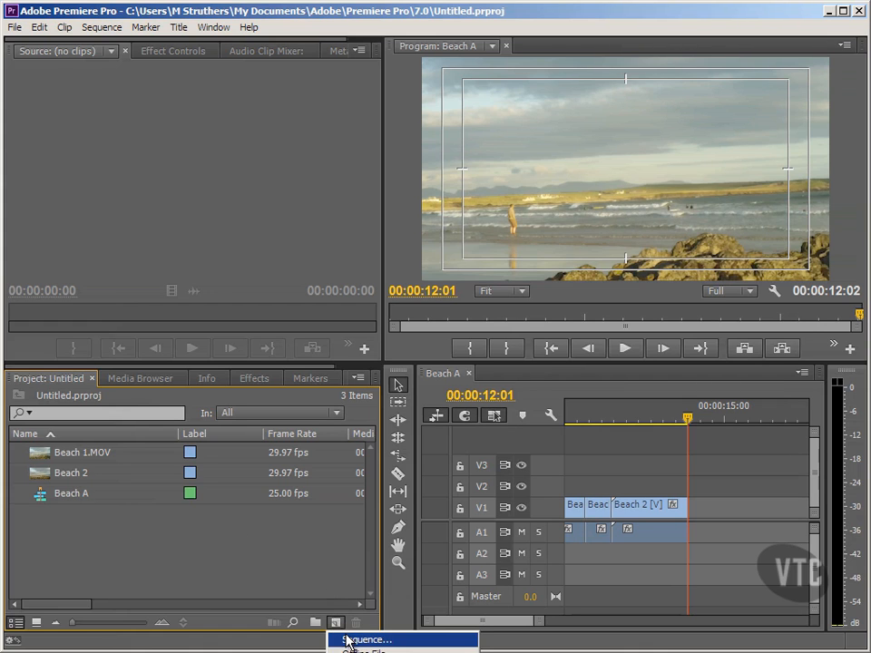
left_click(349, 641)
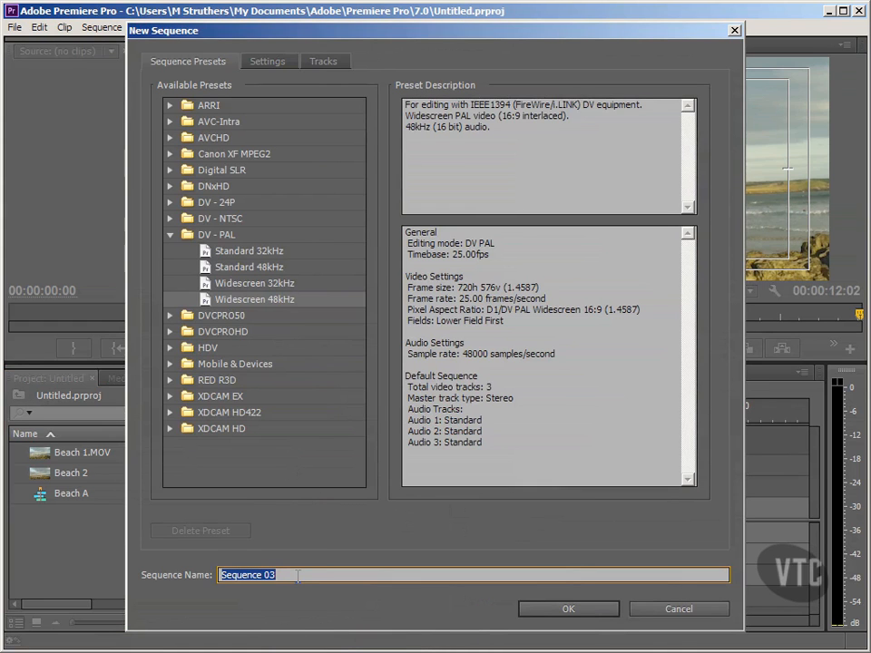
type("Beach B")
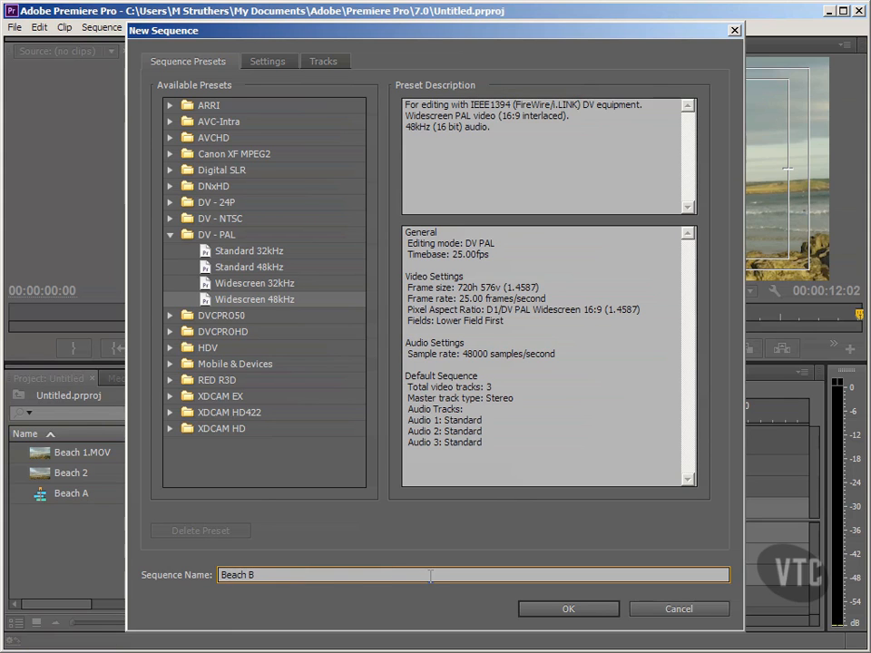
left_click(553, 609)
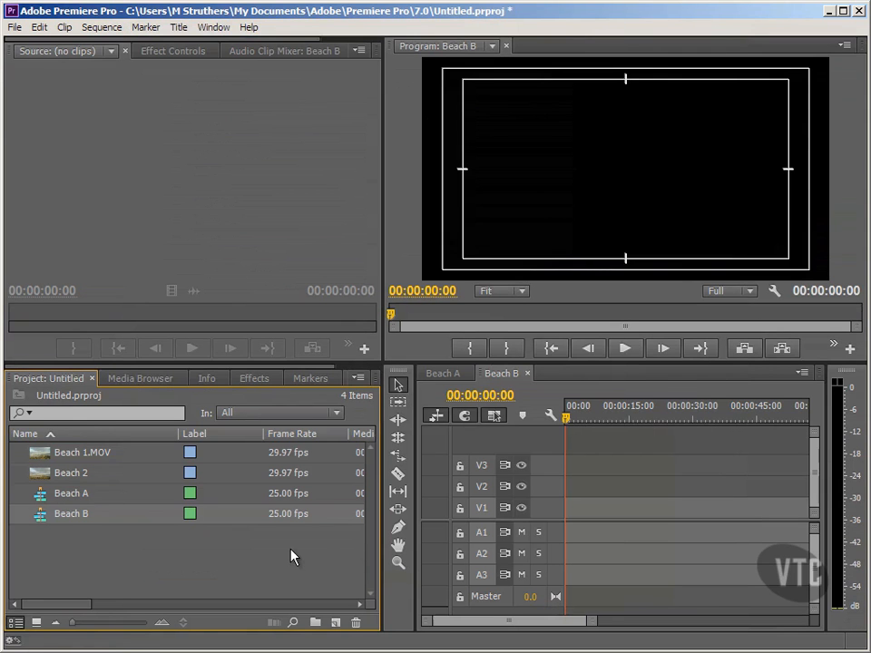
left_click(504, 375)
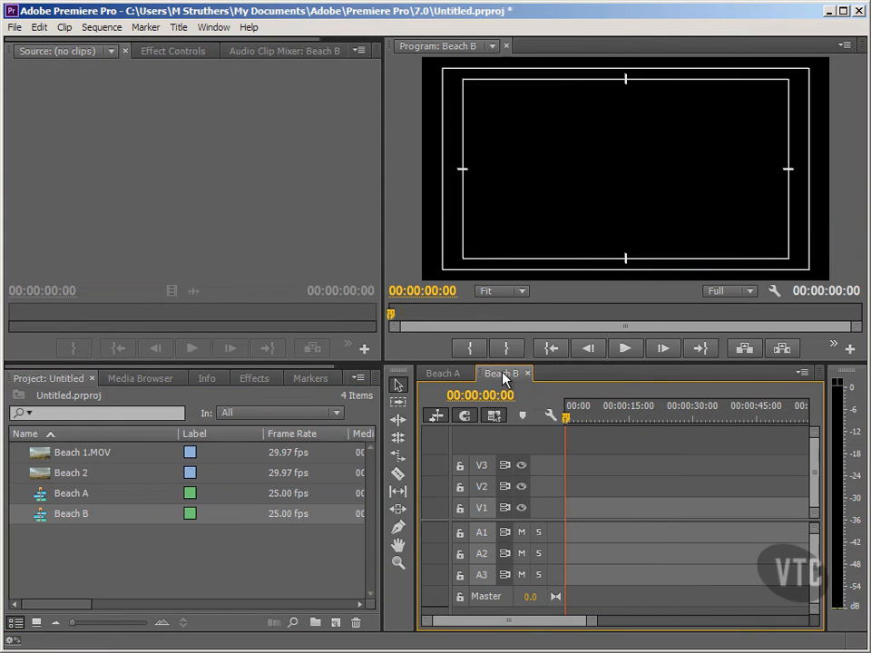
left_click(132, 515)
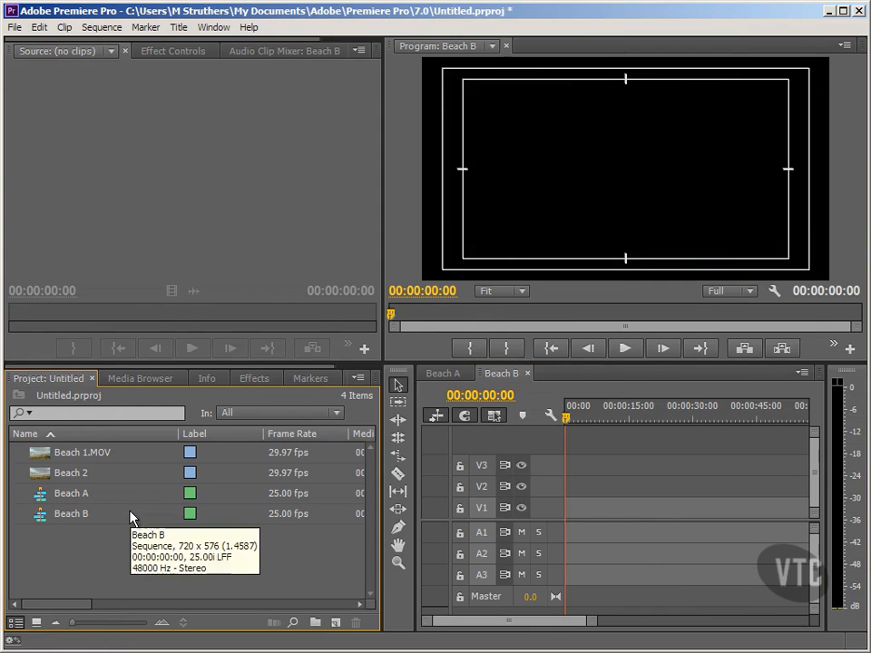
Place Beach 2 at the start of Beach B on tracks V1 and A1, changing the sequence settings to match the clip.
left_click(431, 376)
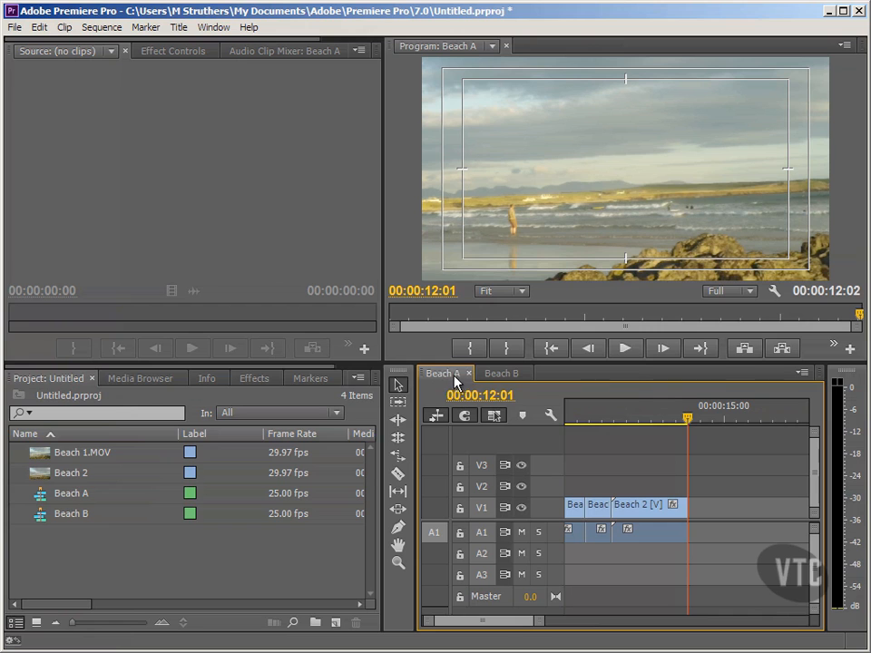
left_click(505, 373)
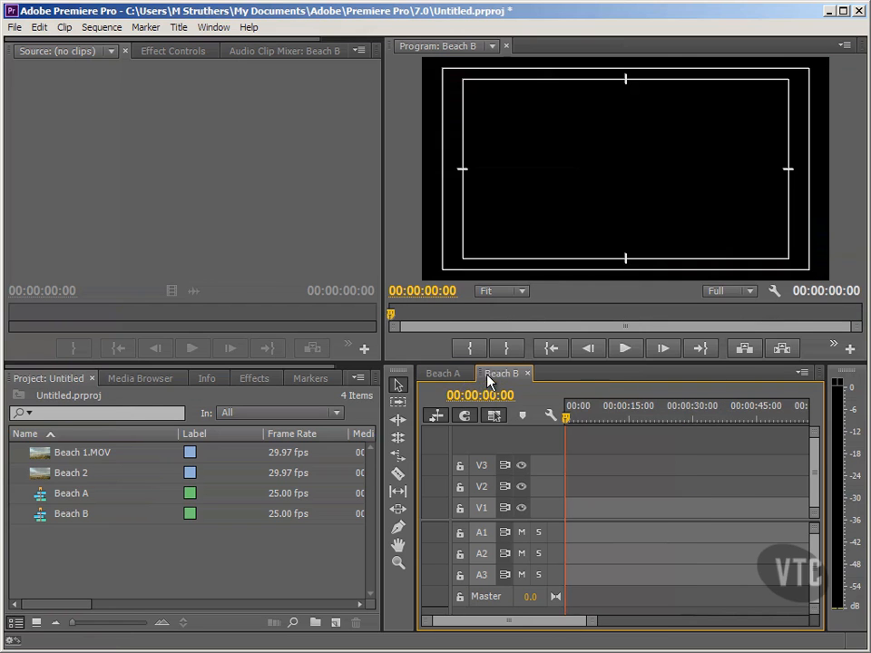
left_click(70, 481)
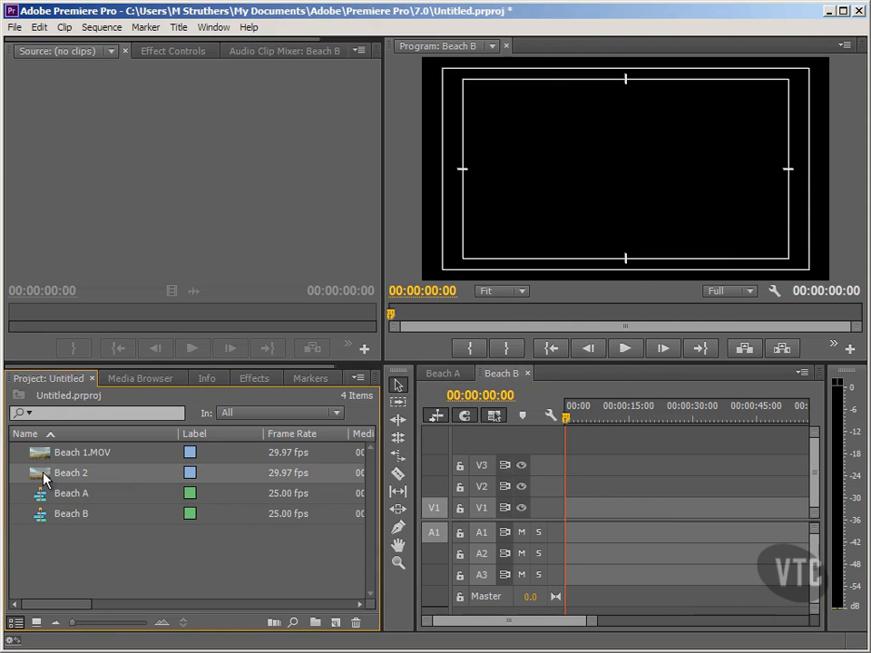
left_click_drag(43, 478, 573, 526)
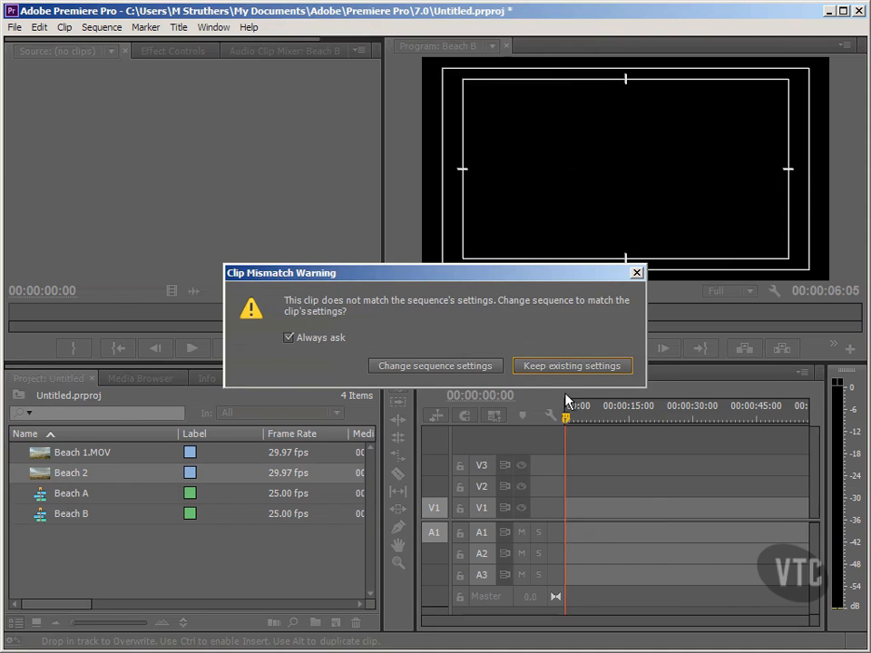
left_click(483, 367)
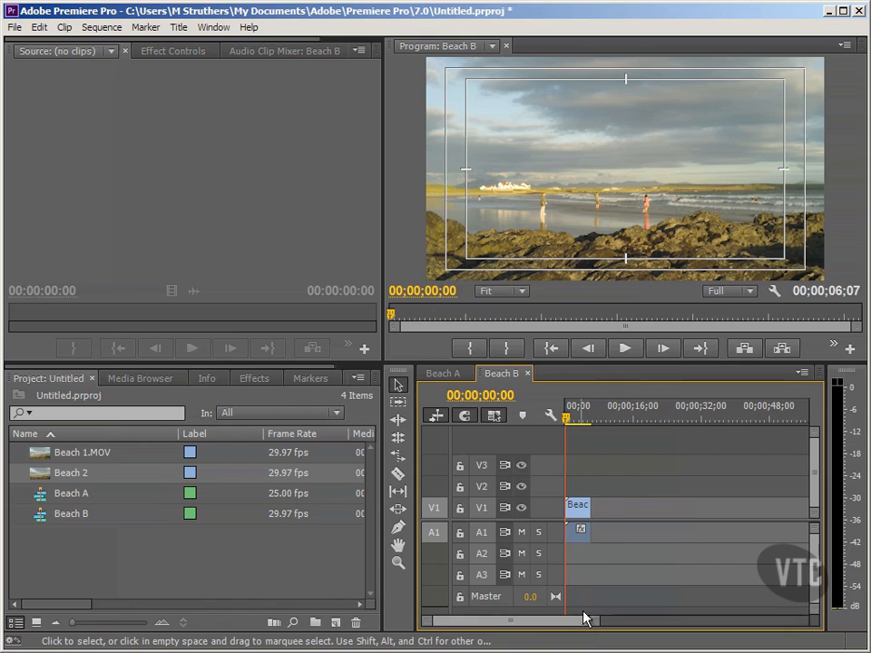
left_click_drag(591, 623, 563, 624)
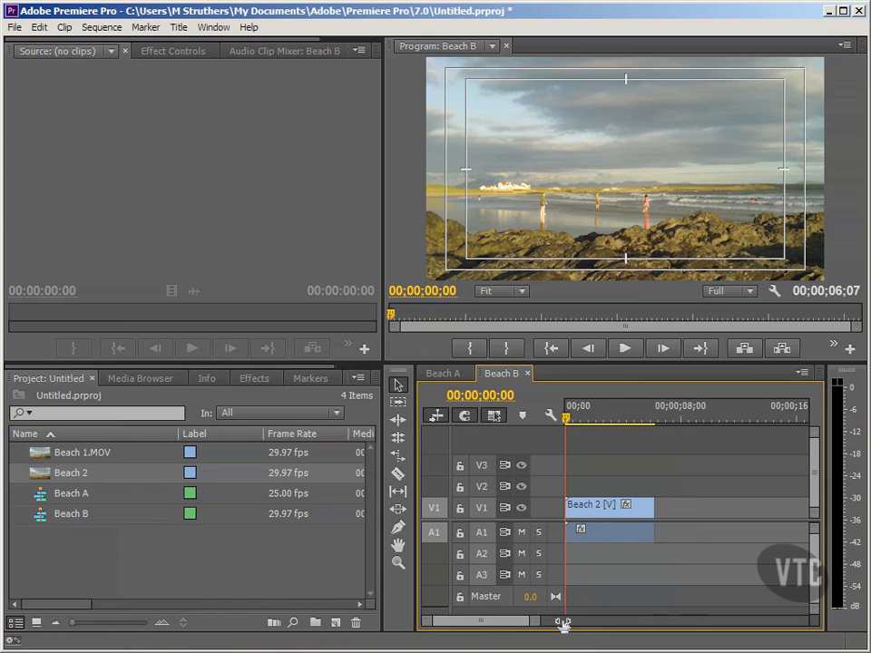
left_click(271, 553)
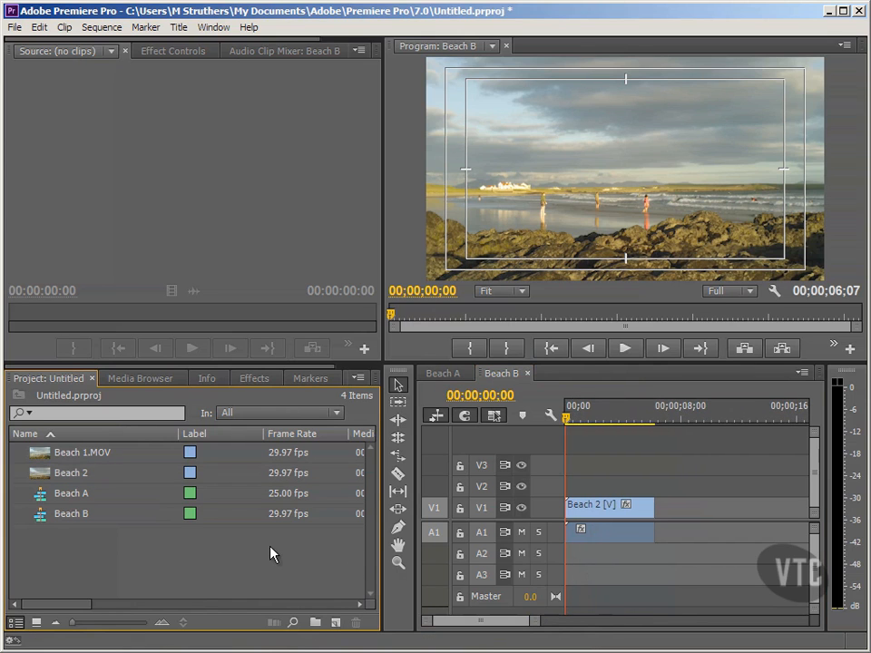